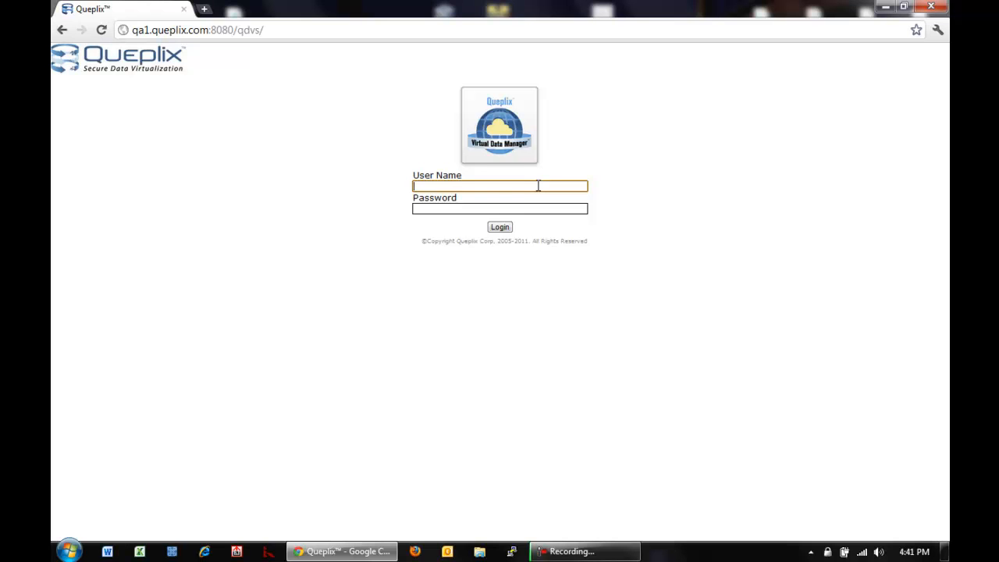
Log in with the administrator credentials and expand All Connections to show its seven source types
{"action": "type", "text": "admin"}
{"action": "key", "text": "Tab"}
{"action": "type", "text": "admin"}
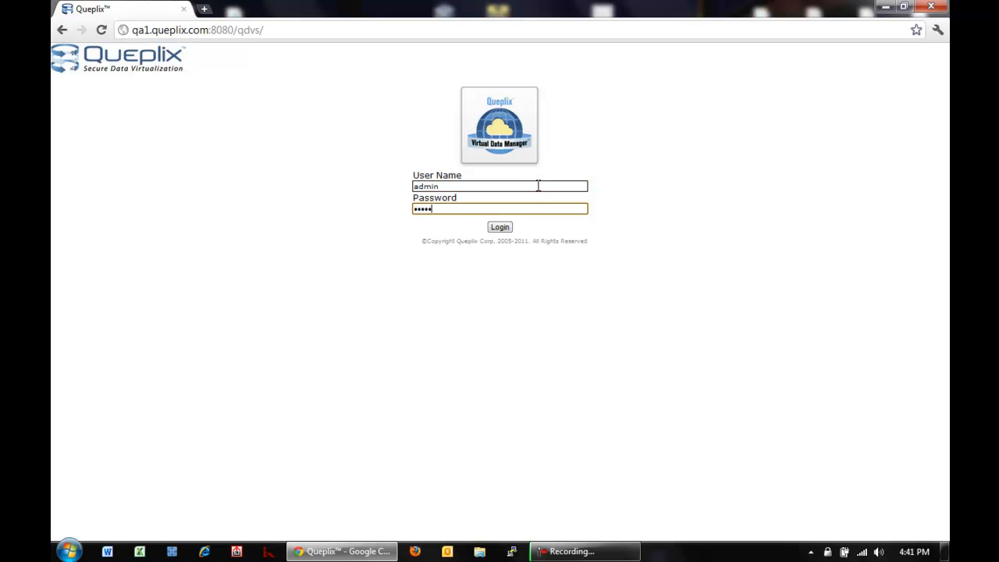
{"action": "key", "text": "Return"}
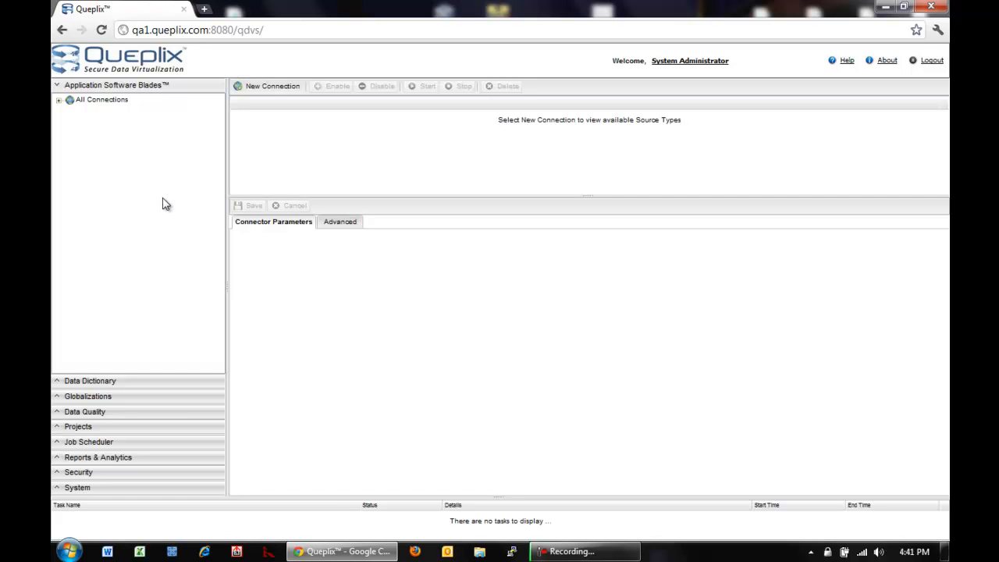
{"action": "left_click", "coordinate": [59, 102]}
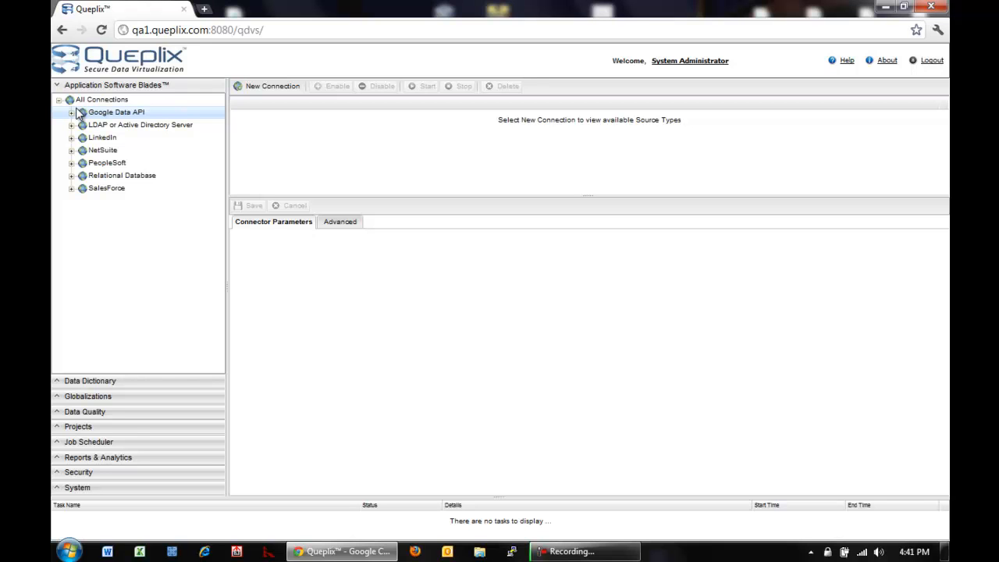
In the Data Dictionary, browse Foodmart metadata and list the agg_g_ms_pcat_sales_fact_1997 fields
{"action": "left_click", "coordinate": [88, 382]}
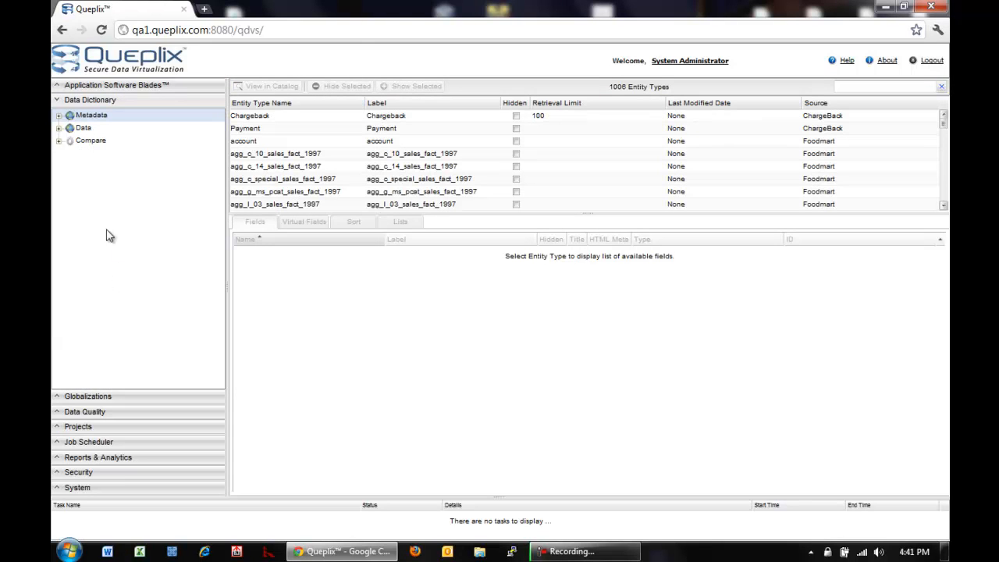
{"action": "left_click", "coordinate": [58, 116]}
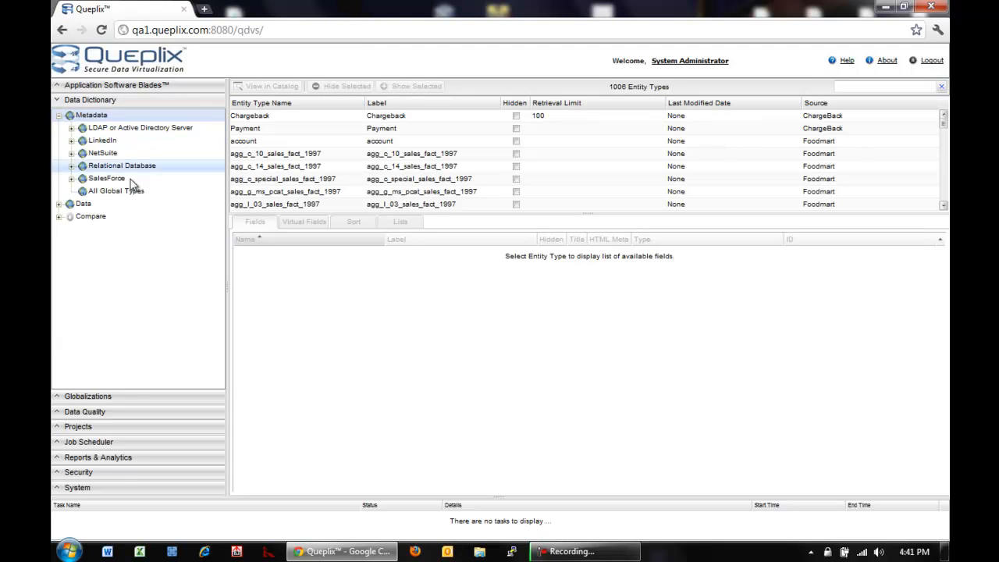
{"action": "left_click", "coordinate": [72, 167]}
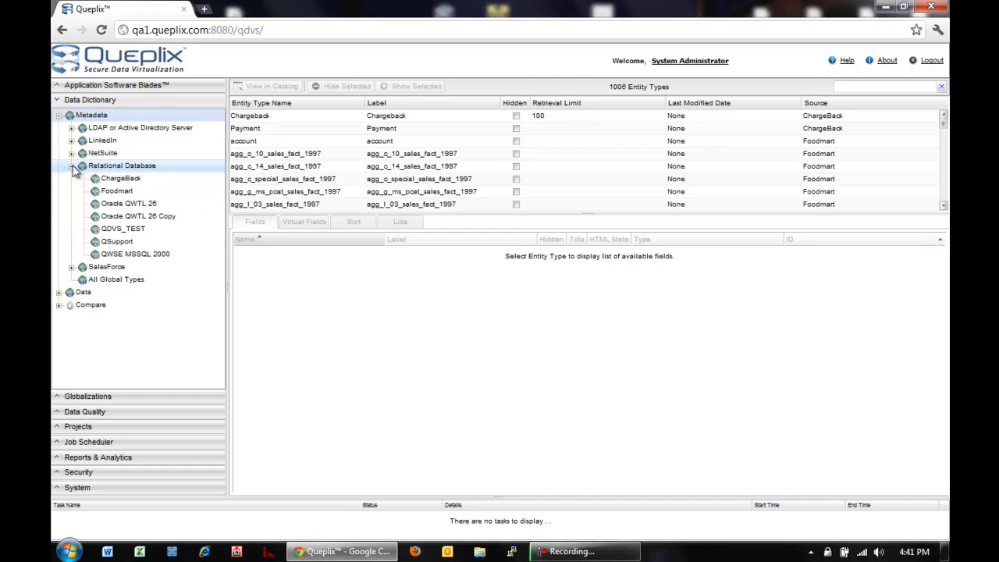
{"action": "left_click", "coordinate": [117, 190]}
{"action": "left_click", "coordinate": [279, 171]}
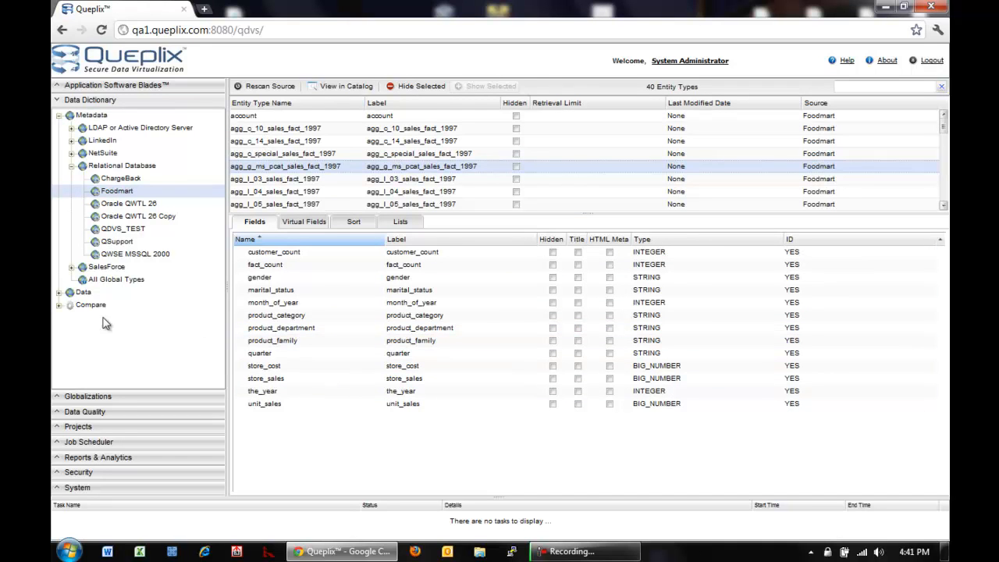
Under Data > Relational Database, select Oracle QWTL 26 to load its 195 entity types
{"action": "left_click", "coordinate": [59, 294]}
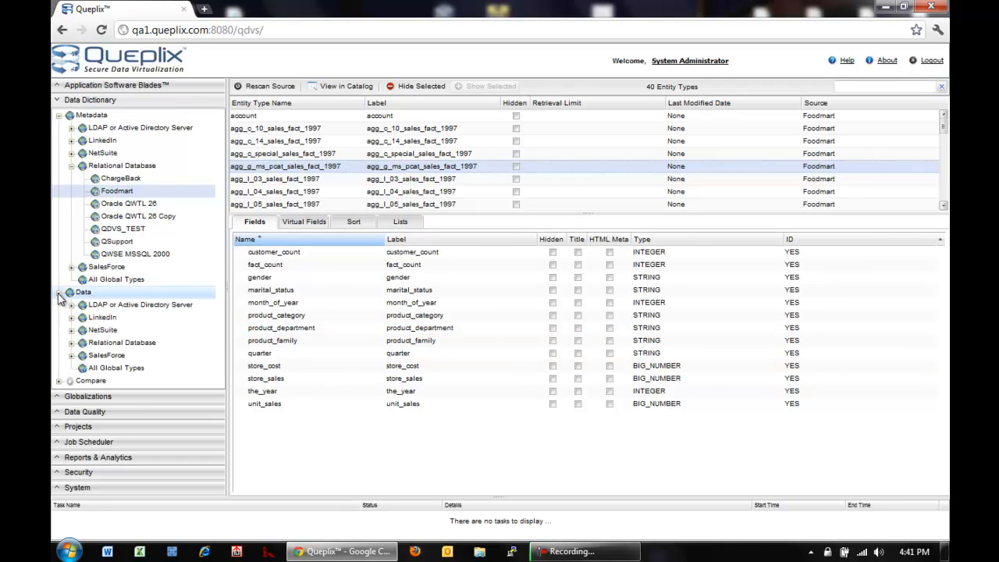
{"action": "left_click", "coordinate": [72, 353]}
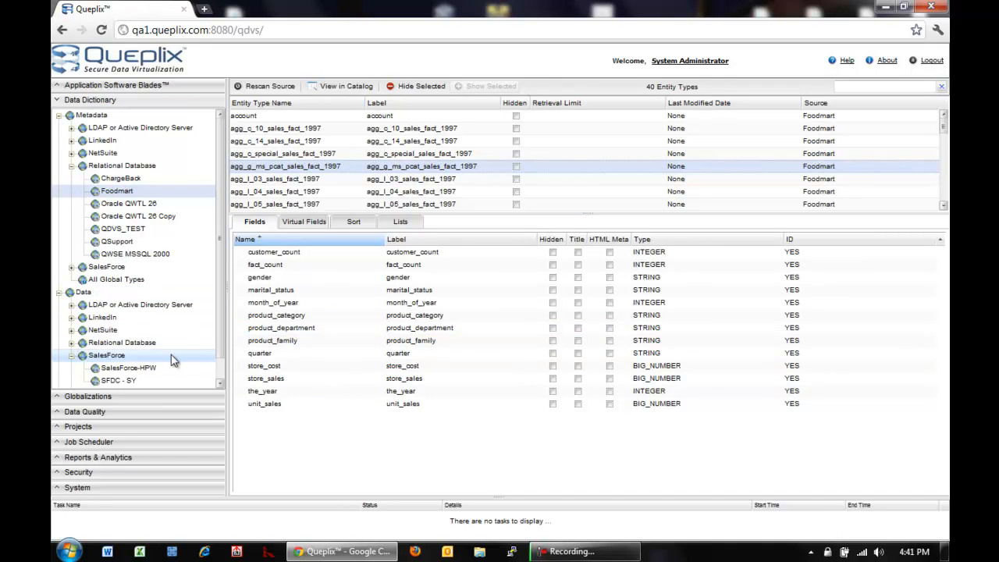
{"action": "left_click", "coordinate": [72, 353]}
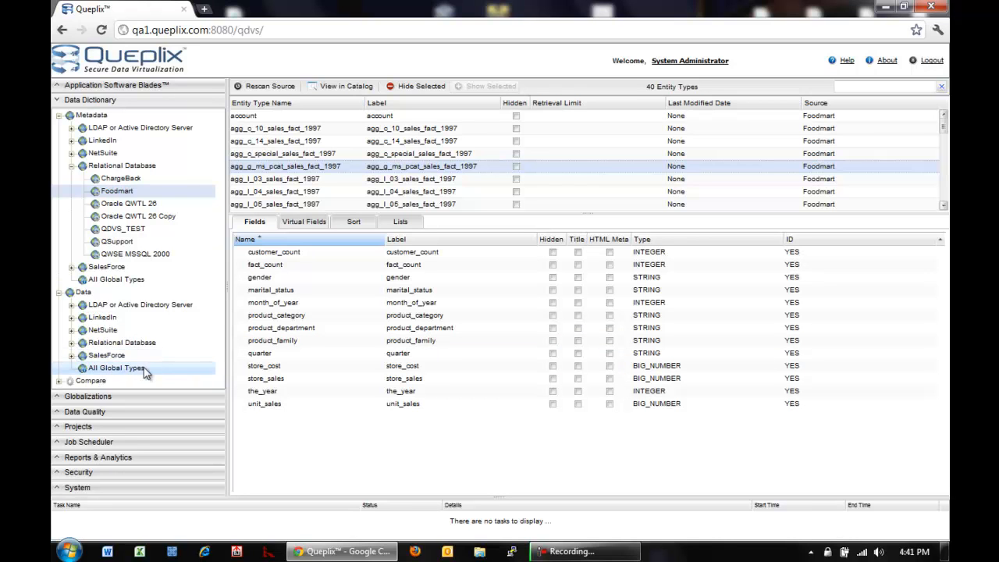
{"action": "left_click", "coordinate": [72, 343]}
{"action": "left_click", "coordinate": [125, 380]}
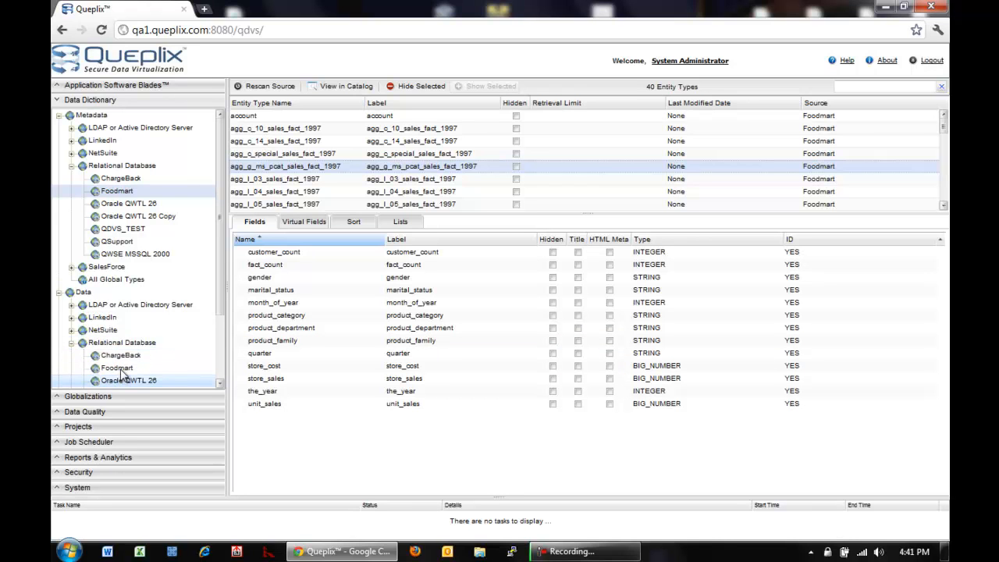
{"action": "left_click", "coordinate": [301, 144]}
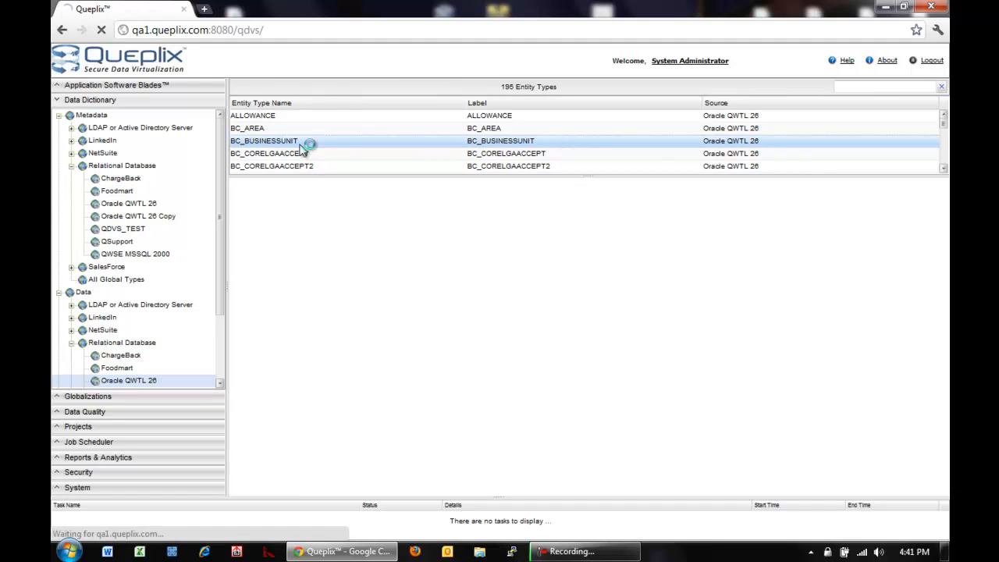
View BC_BUSINESSUNIT key 13 and BC_AREA key 8, then open a Foodmart agg_c_14_sales_fact_1997 record
{"action": "left_click", "coordinate": [293, 331]}
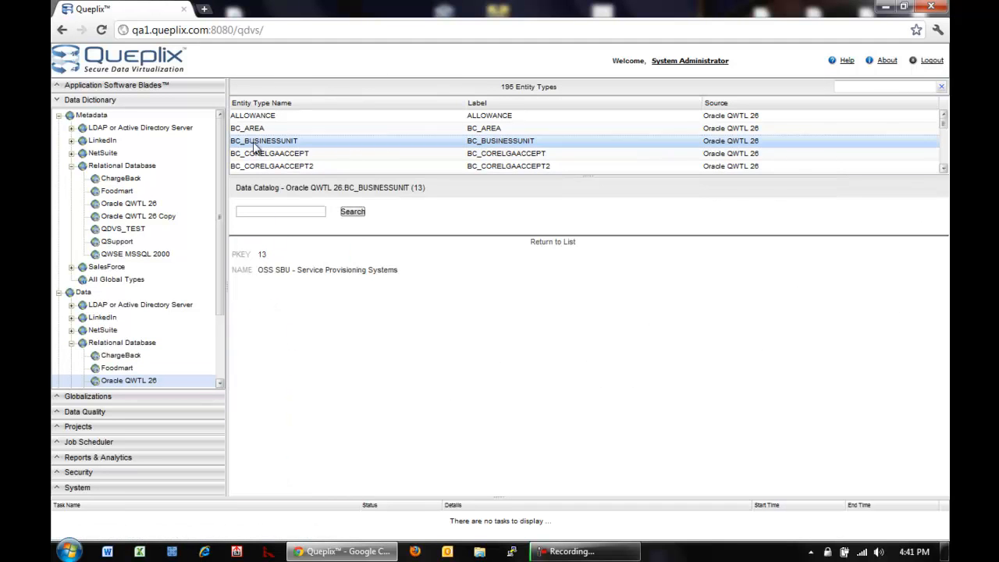
{"action": "left_click", "coordinate": [285, 117]}
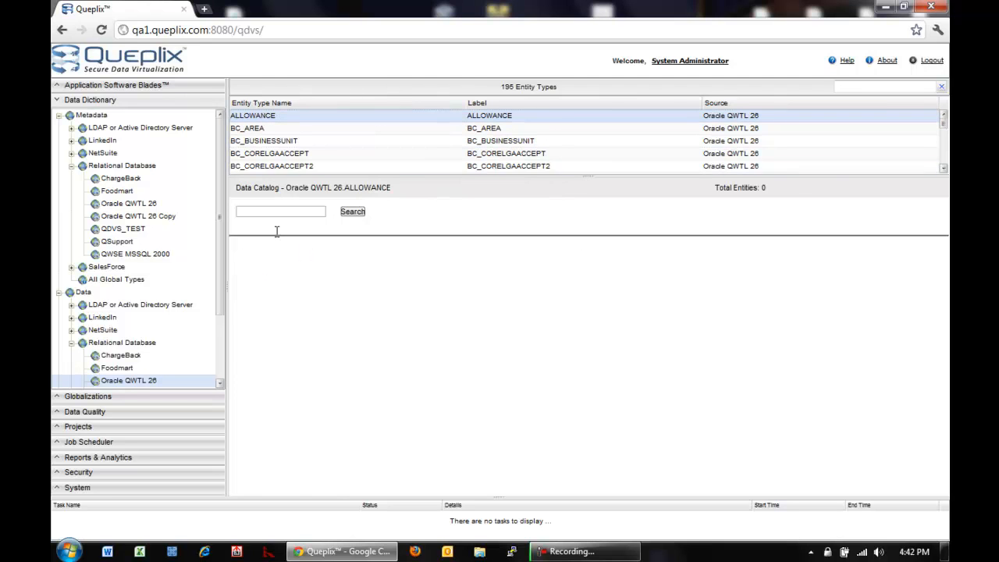
{"action": "left_click", "coordinate": [254, 129]}
{"action": "left_click", "coordinate": [277, 311]}
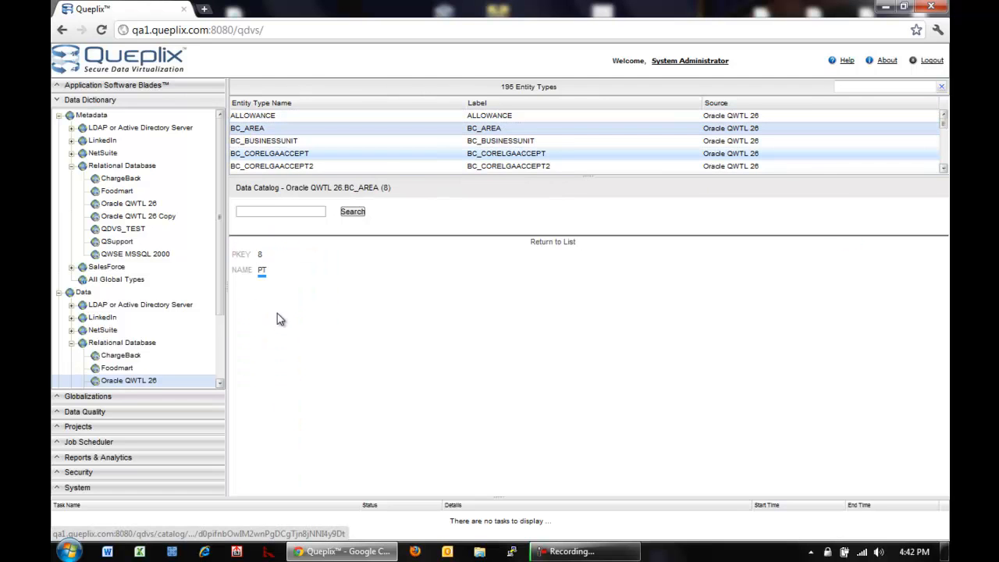
{"action": "left_click", "coordinate": [118, 369]}
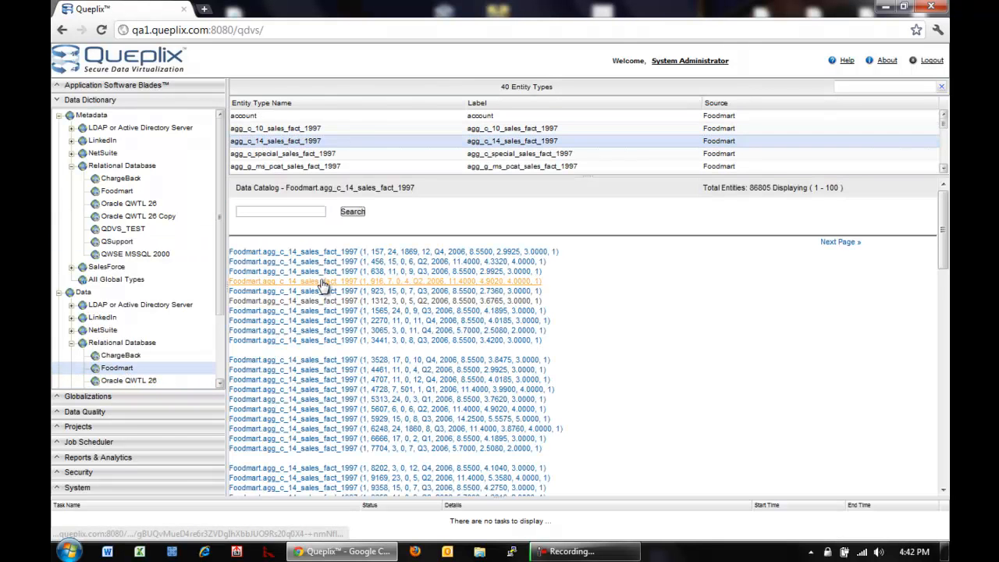
{"action": "left_click", "coordinate": [324, 286]}
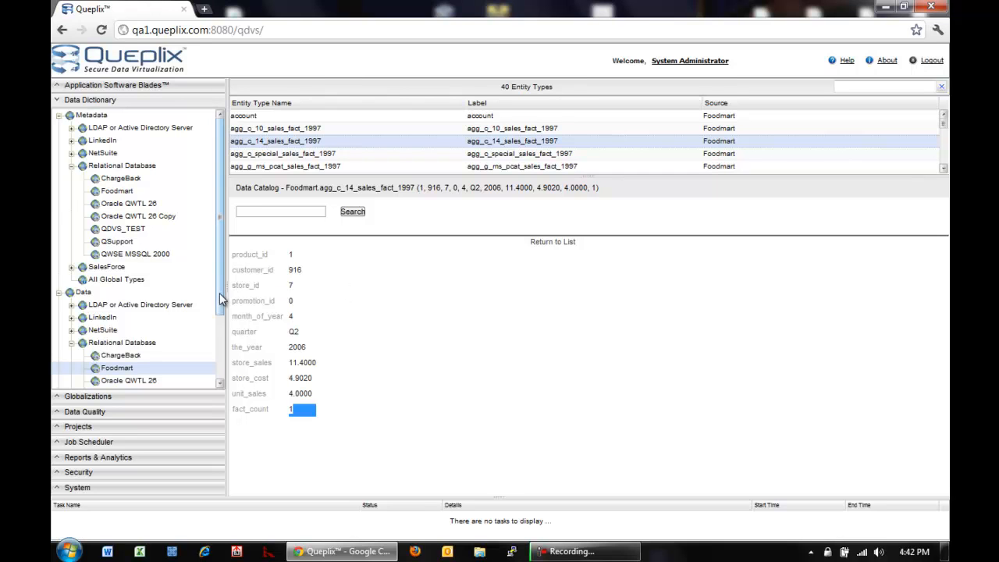
Open the Foodmart Employee Quality job and show its 13 field-level checks on the Field tab
{"action": "left_click", "coordinate": [85, 412]}
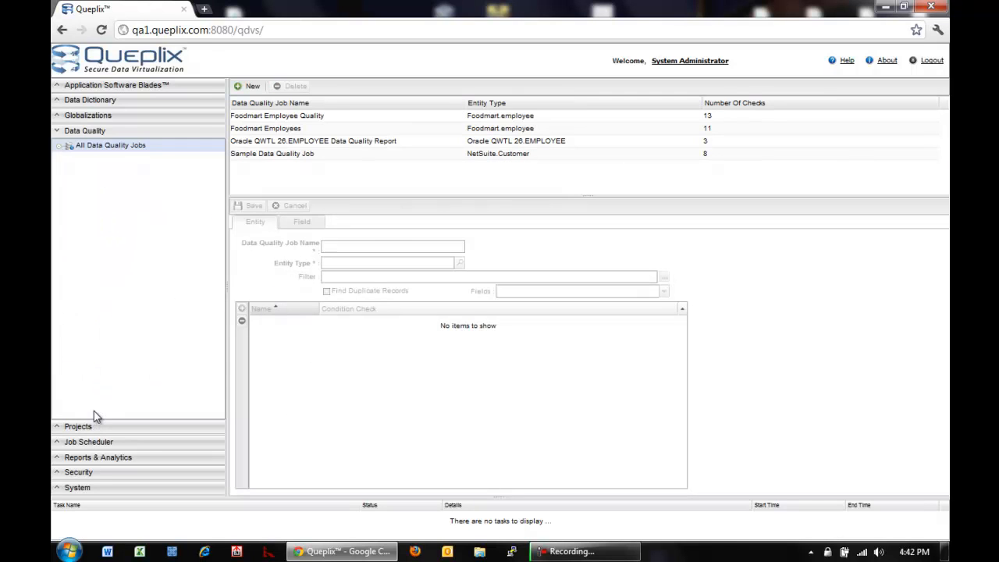
{"action": "left_click", "coordinate": [292, 115]}
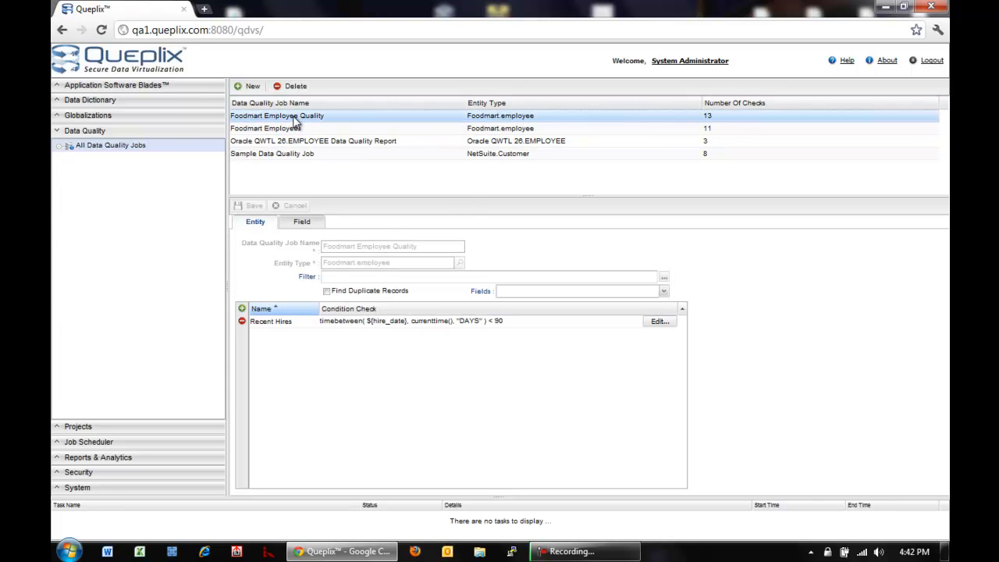
{"action": "left_click", "coordinate": [303, 223]}
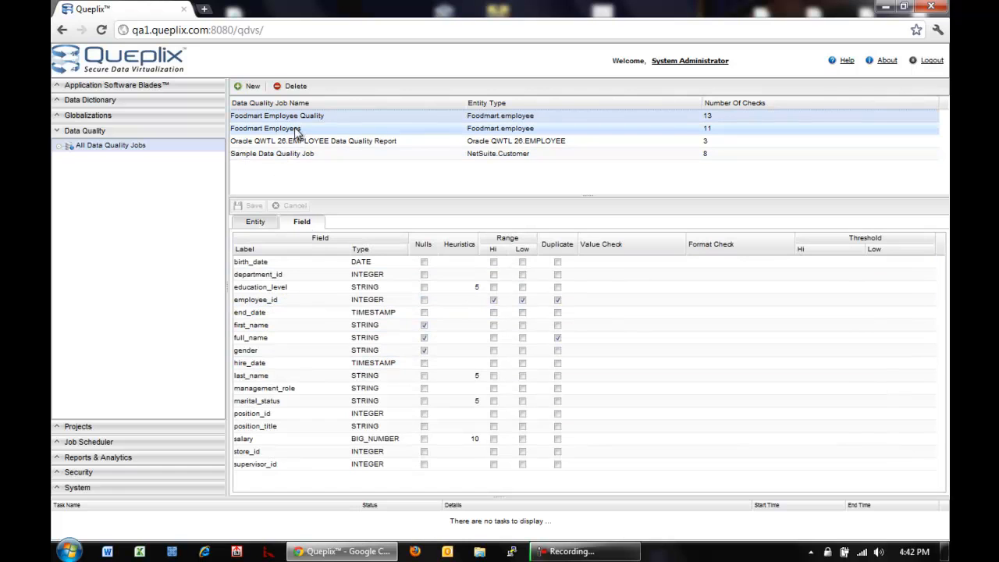
{"action": "left_click", "coordinate": [265, 223]}
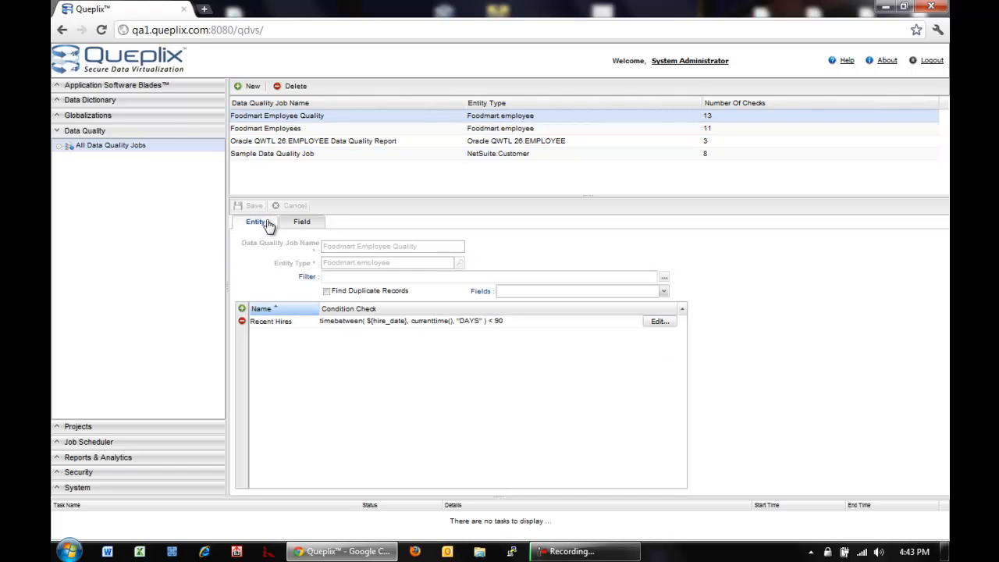
{"action": "left_click", "coordinate": [302, 222]}
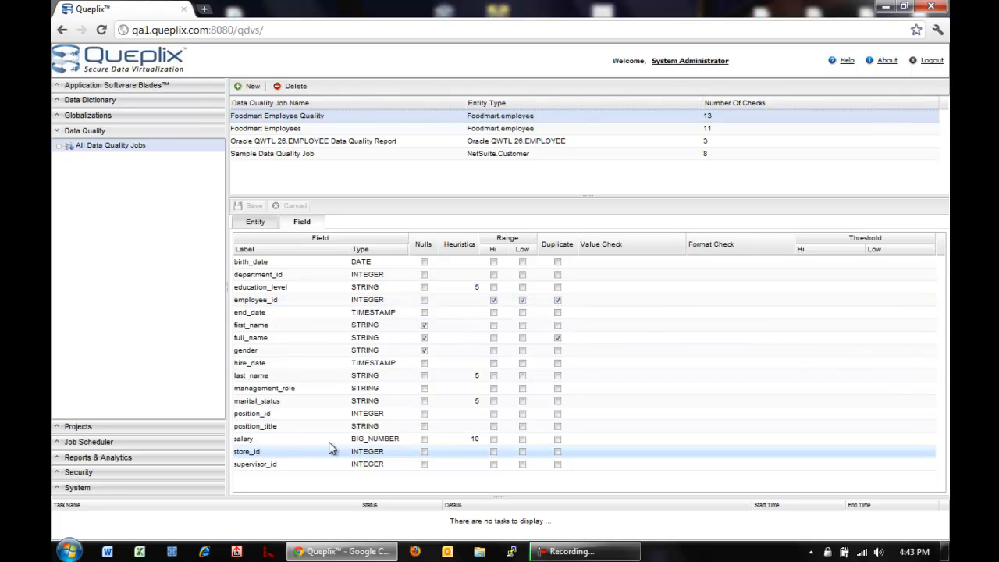
Enable the Nulls check for full_name and gender, and cancel the department_id value check edit
{"action": "left_click", "coordinate": [425, 339]}
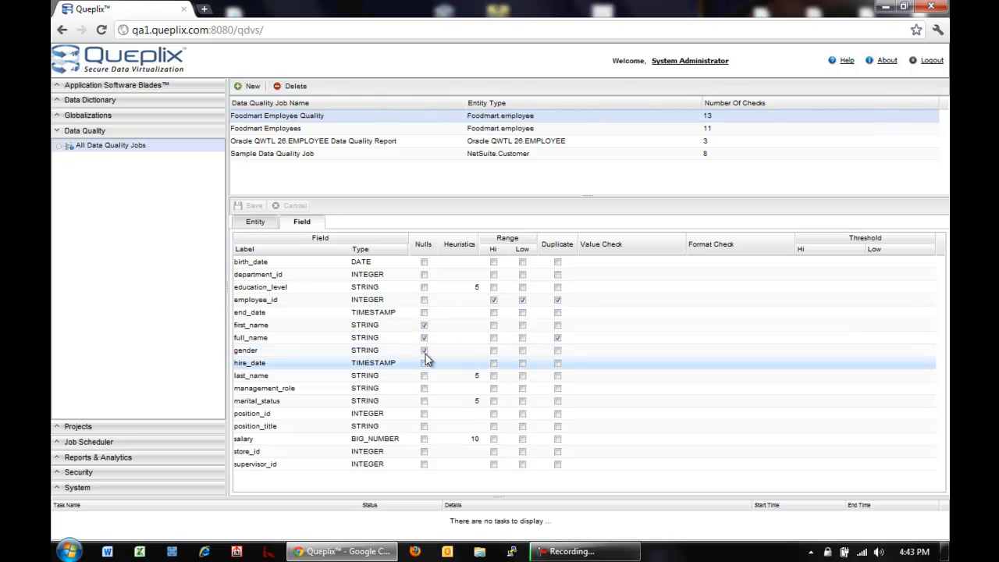
{"action": "left_click", "coordinate": [424, 350]}
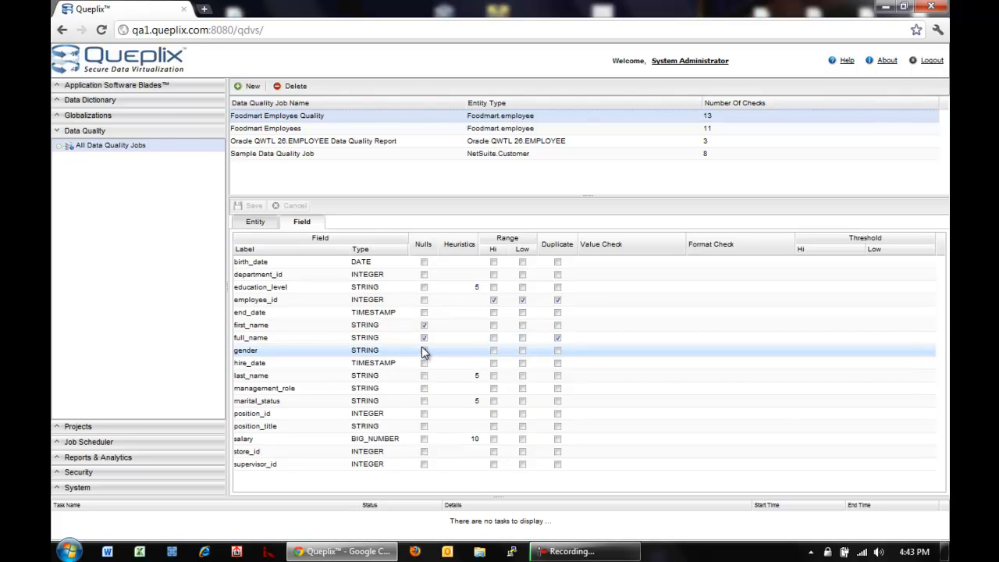
{"action": "left_click", "coordinate": [424, 350]}
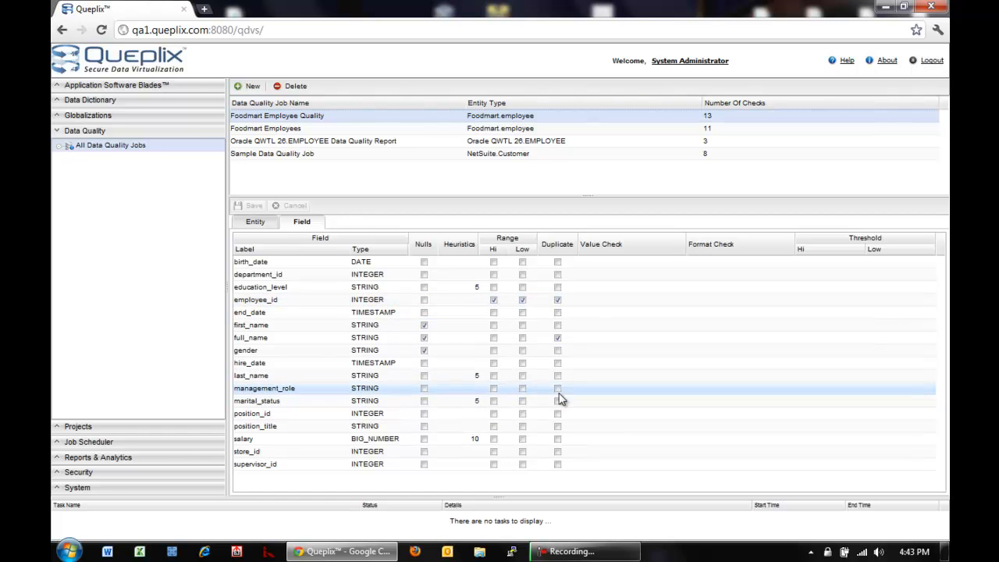
{"action": "left_click", "coordinate": [624, 275]}
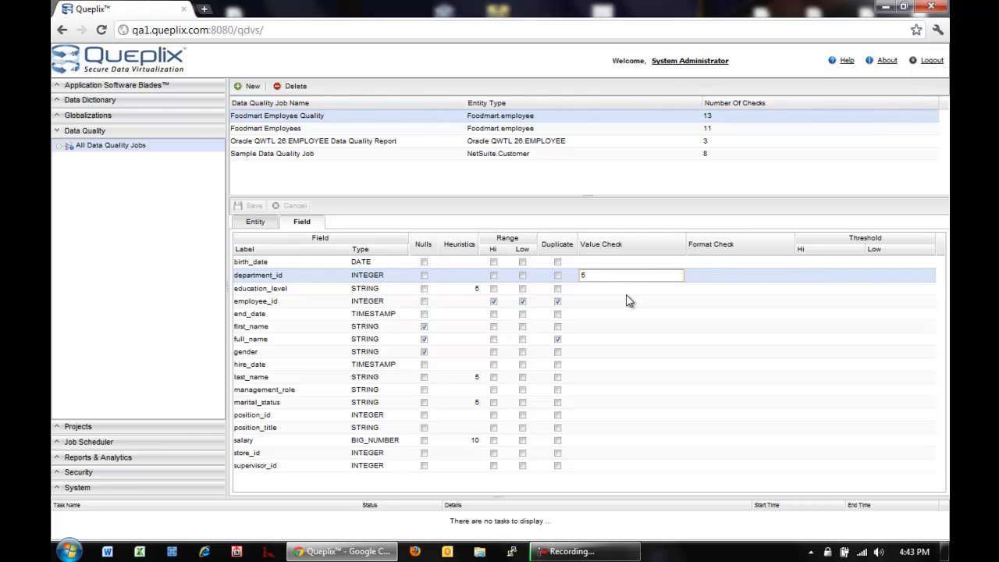
{"action": "key", "text": "Escape"}
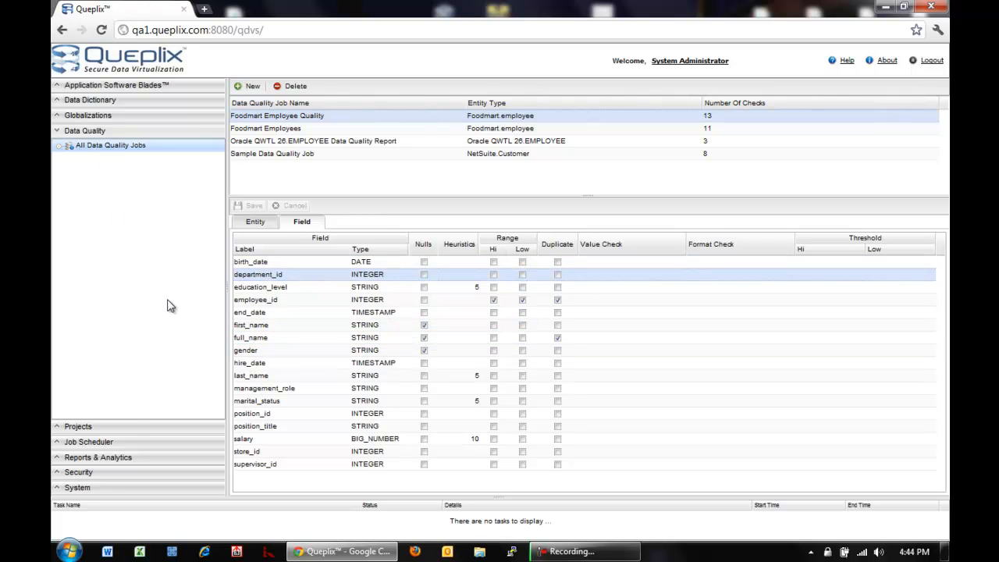
List the four scheduled Data Quality jobs and view each one's Job Details, ending on Oracle QWTL 26.EMPLOYEE
{"action": "left_click", "coordinate": [88, 442]}
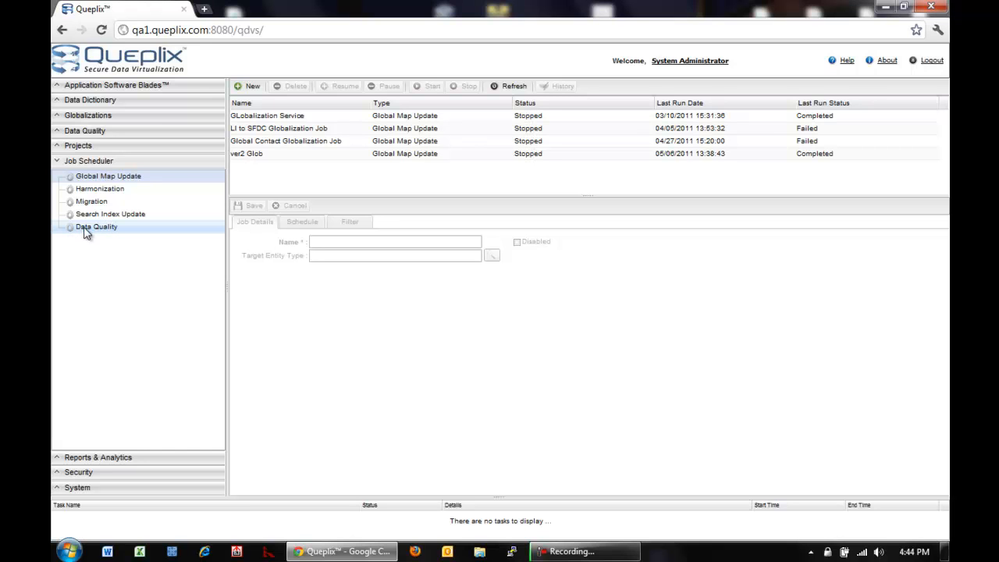
{"action": "left_click", "coordinate": [87, 234]}
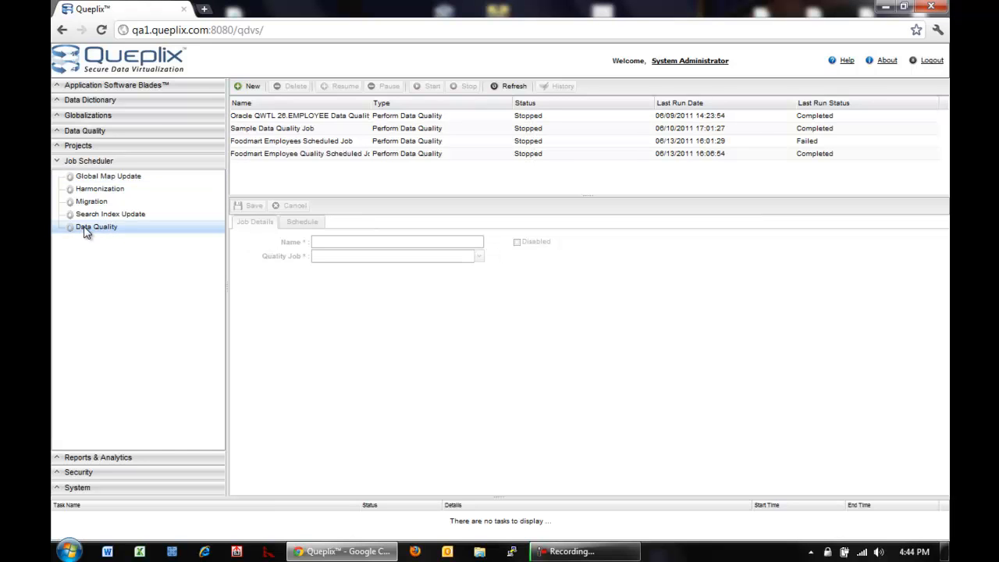
{"action": "left_click", "coordinate": [280, 145]}
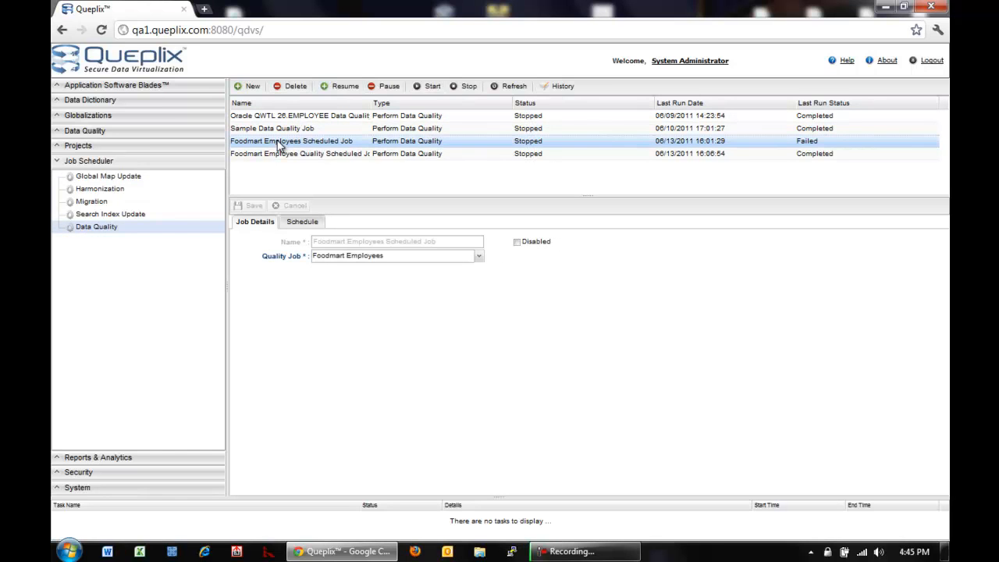
{"action": "left_click", "coordinate": [273, 128]}
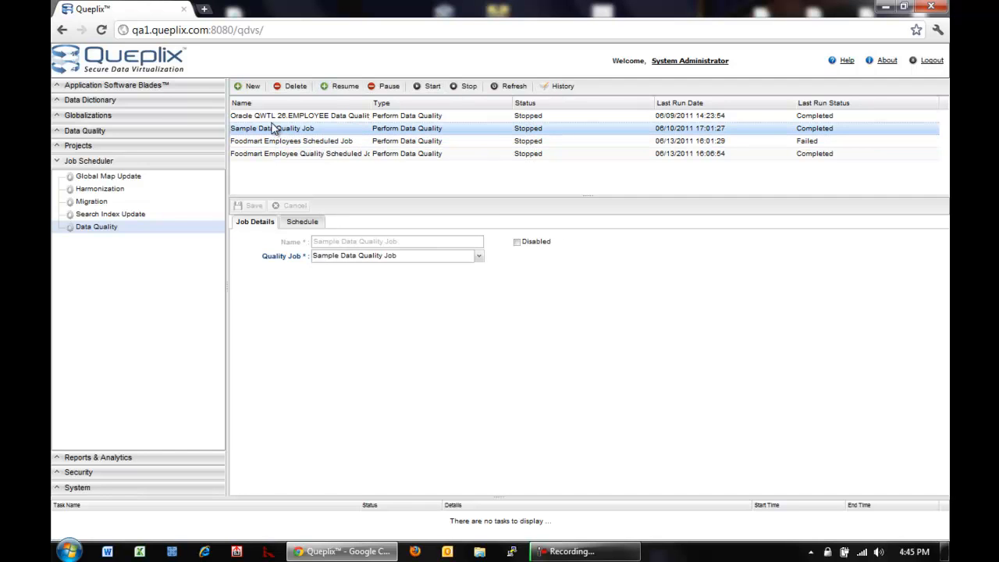
{"action": "left_click", "coordinate": [271, 118]}
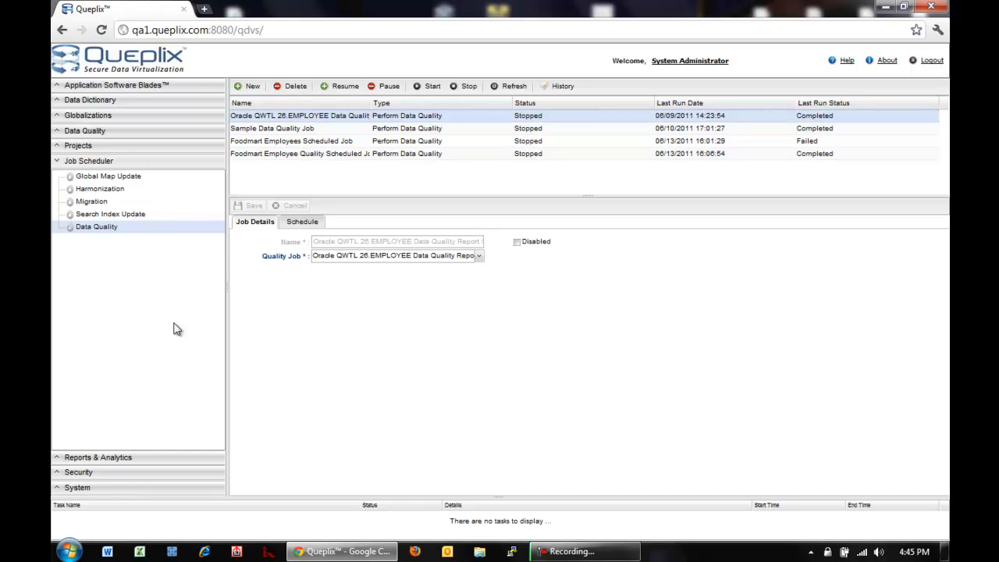
Generate the Latest Results quality report for Sample Data Quality Job and review its 347-record total
{"action": "left_click", "coordinate": [91, 459]}
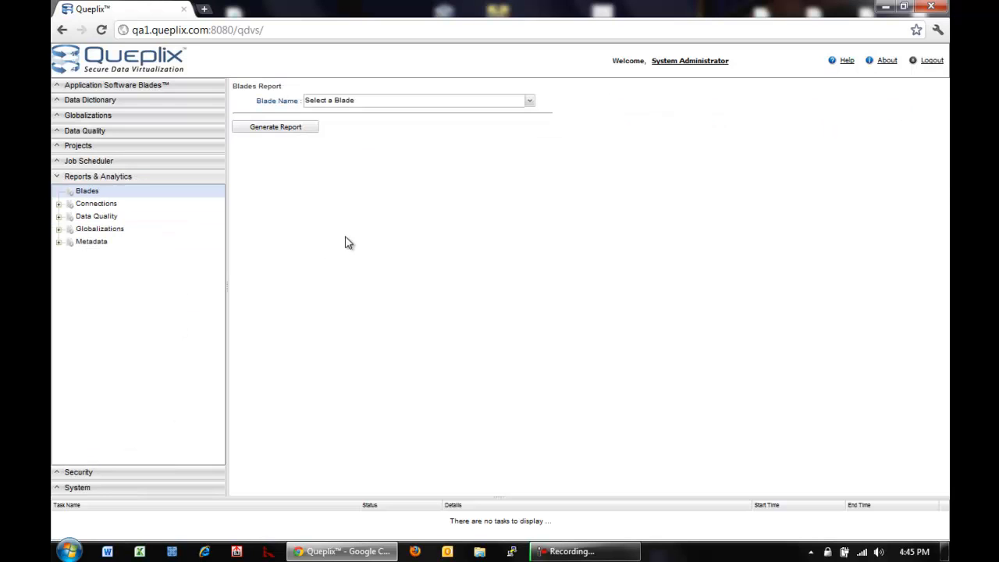
{"action": "left_click", "coordinate": [59, 217]}
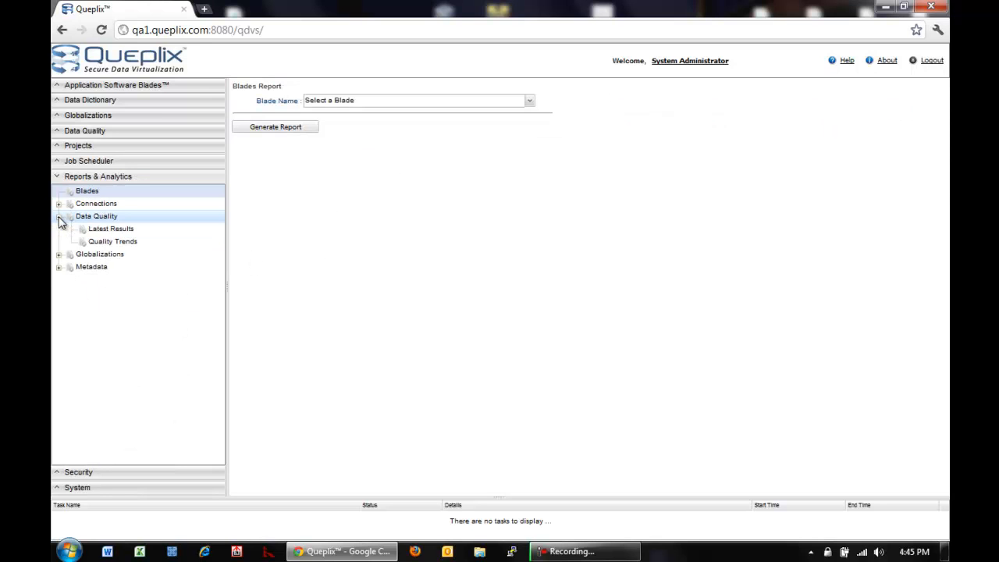
{"action": "left_click", "coordinate": [115, 233]}
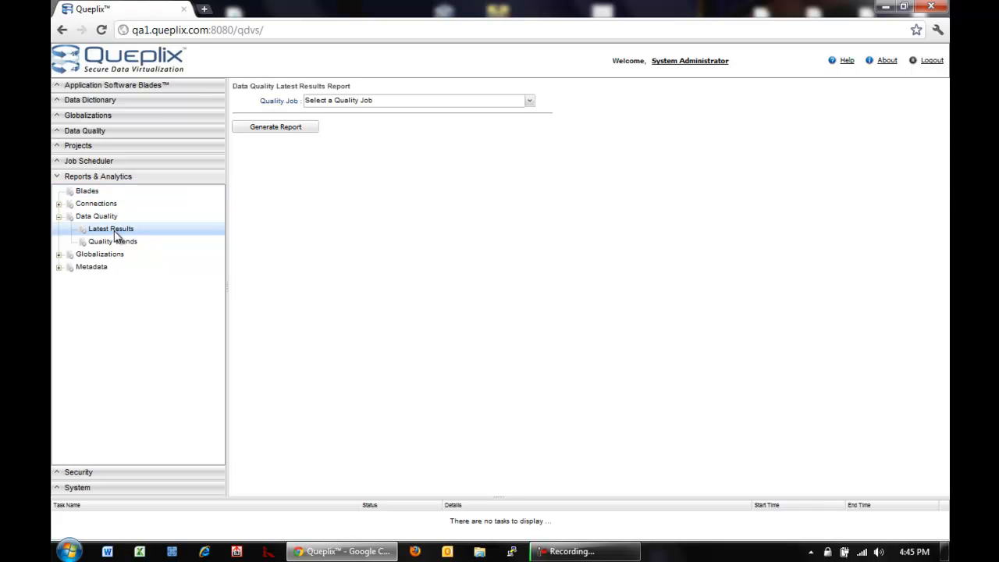
{"action": "left_click", "coordinate": [531, 102]}
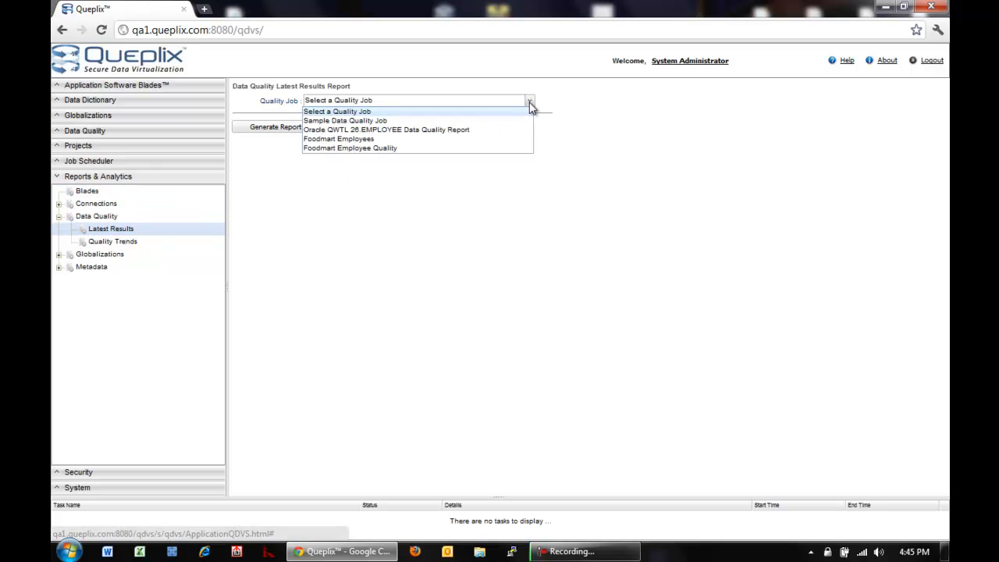
{"action": "left_click", "coordinate": [470, 123]}
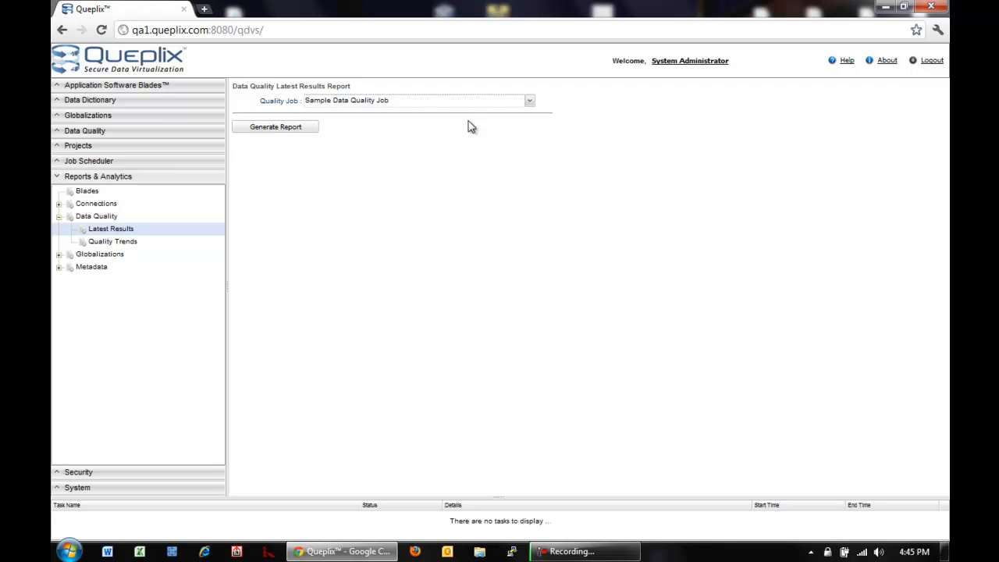
{"action": "left_click", "coordinate": [309, 128]}
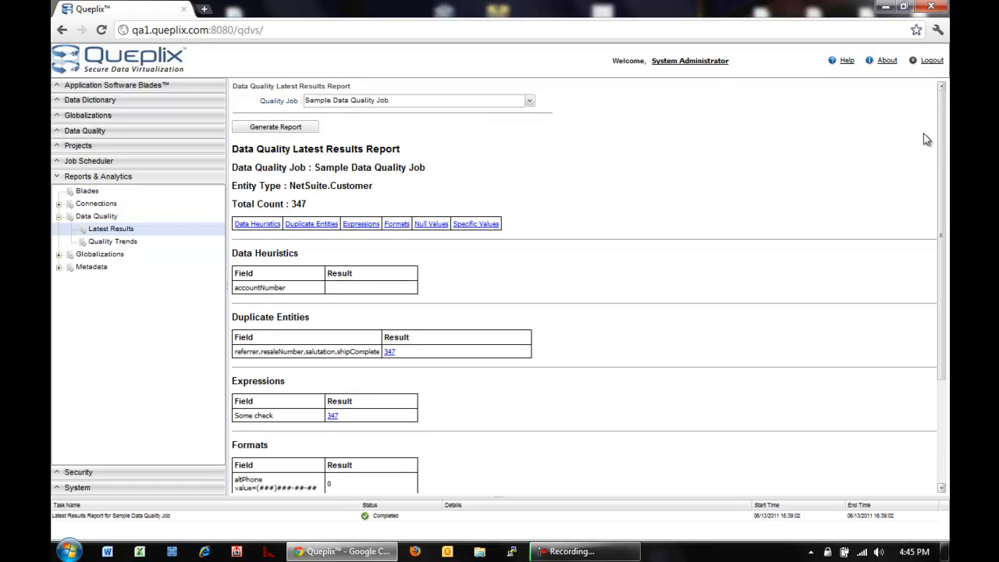
{"action": "left_click_drag", "start_coordinate": [944, 150], "coordinate": [932, 255]}
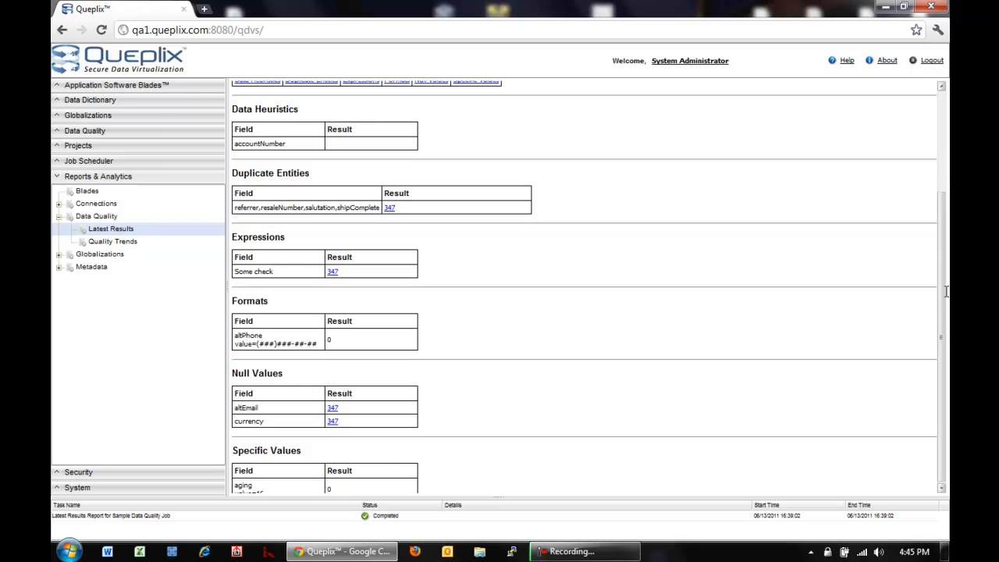
{"action": "left_click_drag", "start_coordinate": [944, 260], "coordinate": [943, 179]}
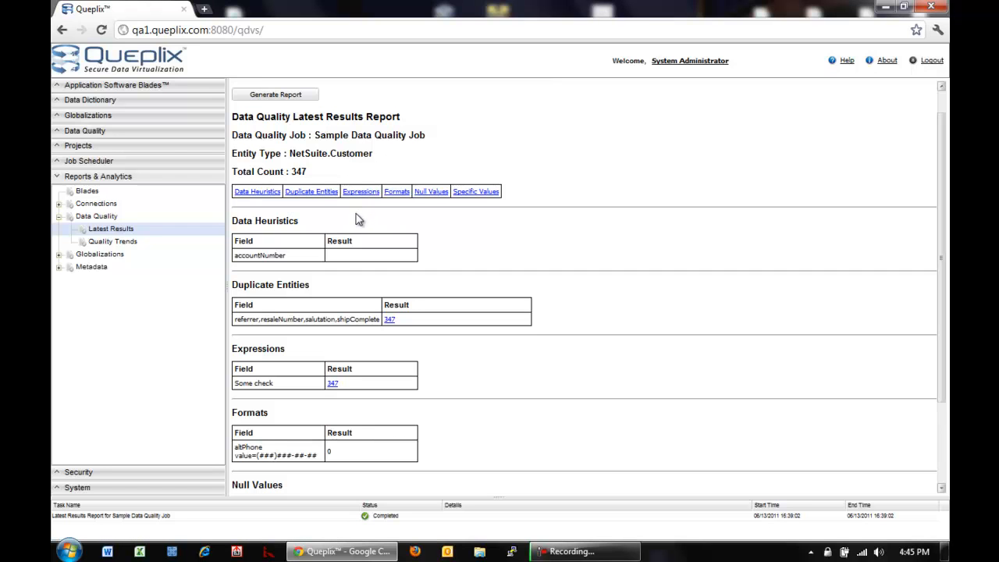
Generate and review the Quality Trends report for Sample Data Quality Job, then log out
{"action": "left_click", "coordinate": [125, 241]}
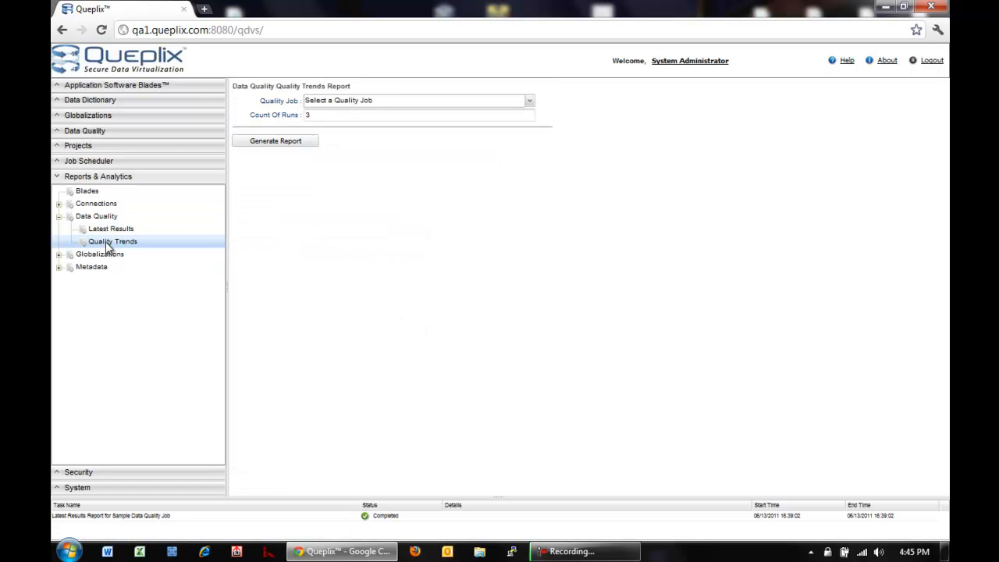
{"action": "left_click", "coordinate": [531, 103]}
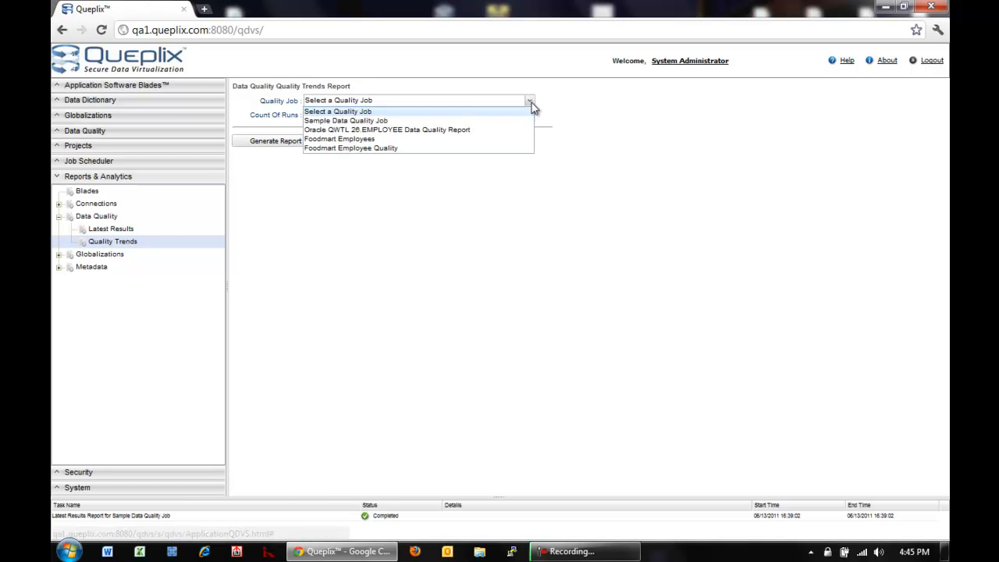
{"action": "left_click", "coordinate": [491, 122]}
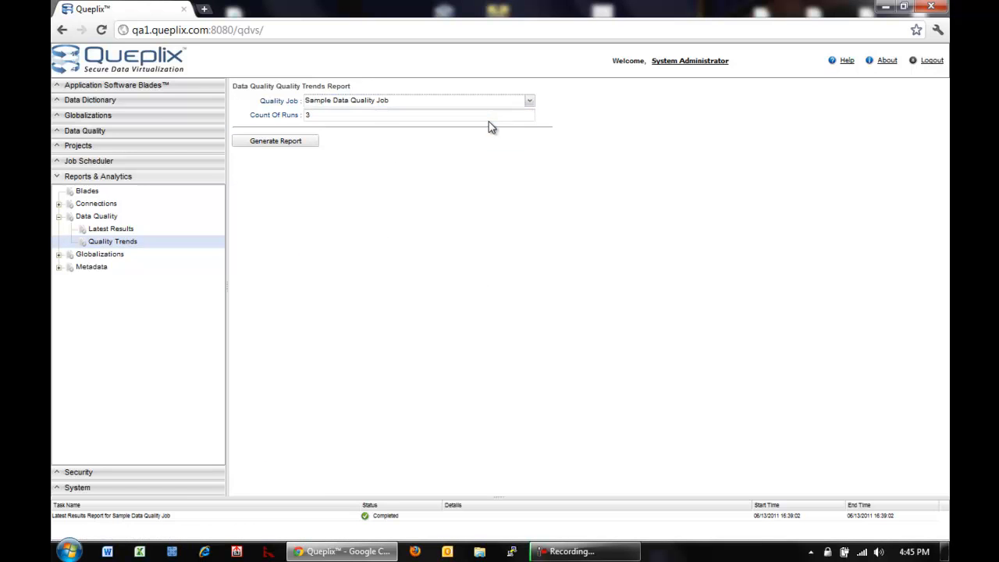
{"action": "left_click", "coordinate": [286, 147]}
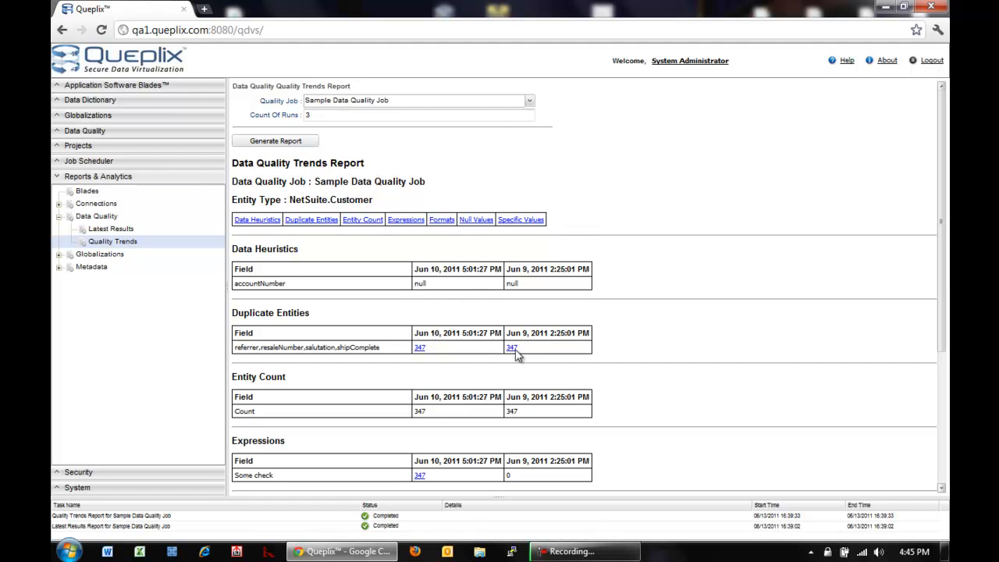
{"action": "scroll", "coordinate": [945, 300], "scroll_direction": "down", "scroll_amount": 3}
{"action": "left_click_drag", "start_coordinate": [944, 353], "coordinate": [949, 361]}
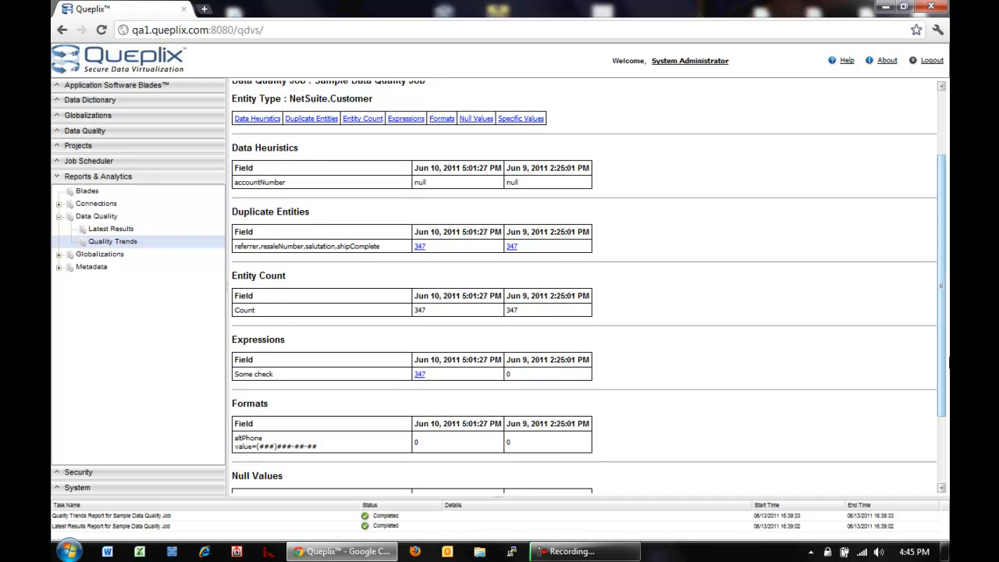
{"action": "scroll", "coordinate": [945, 360], "scroll_direction": "up", "scroll_amount": 2}
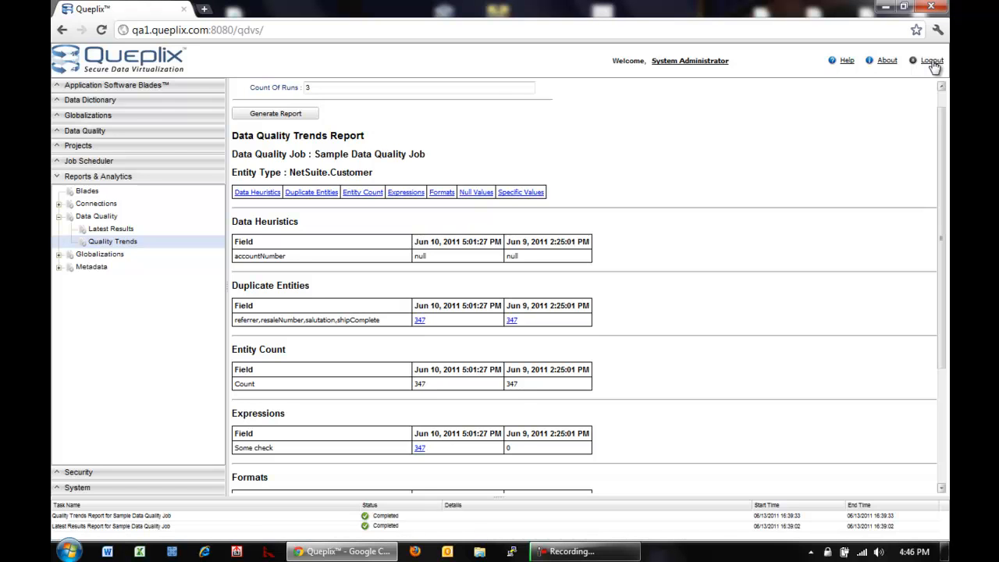
{"action": "left_click", "coordinate": [933, 62]}
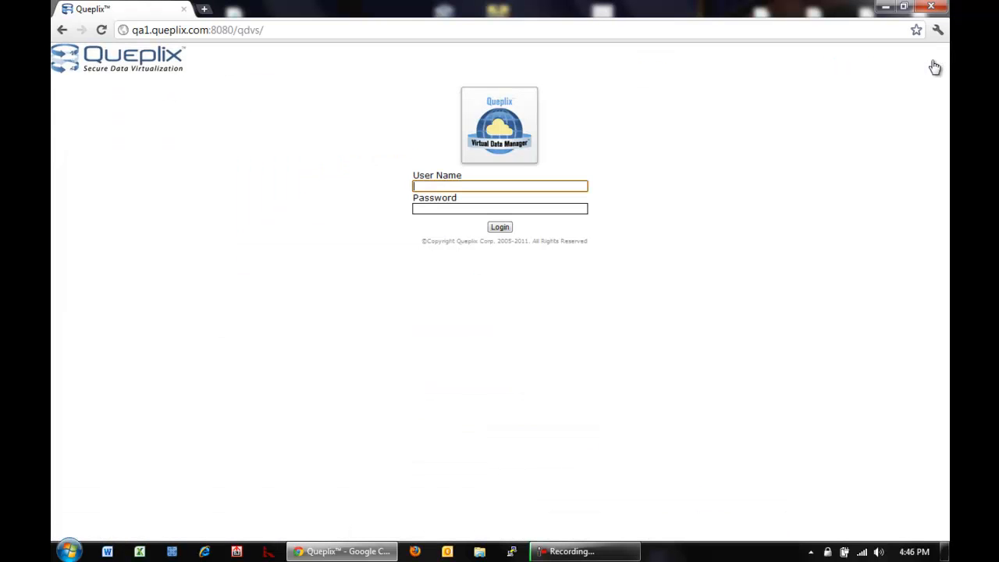